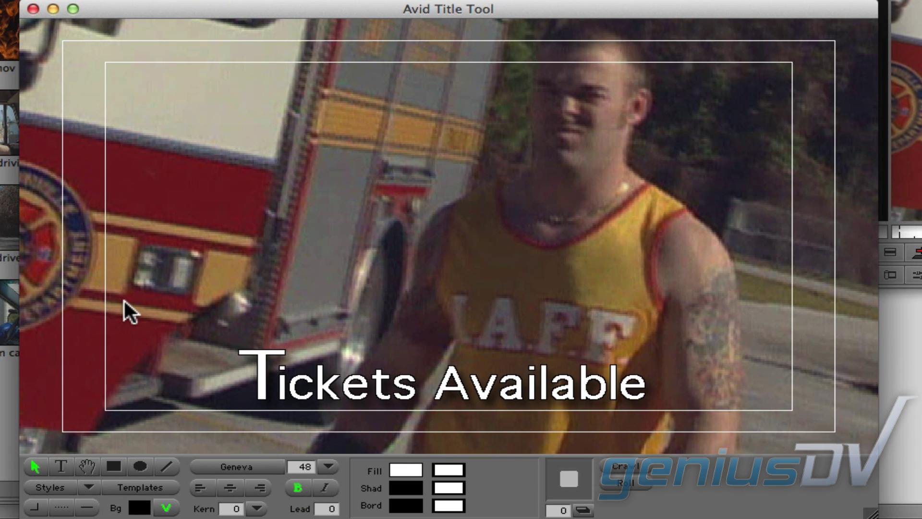
# - Draw a white rectangle across the bottom third of the canvas with the Rectangle tool
pyautogui.click(116, 470)
pyautogui.moveTo(22, 334); pyautogui.dragTo(881, 456)
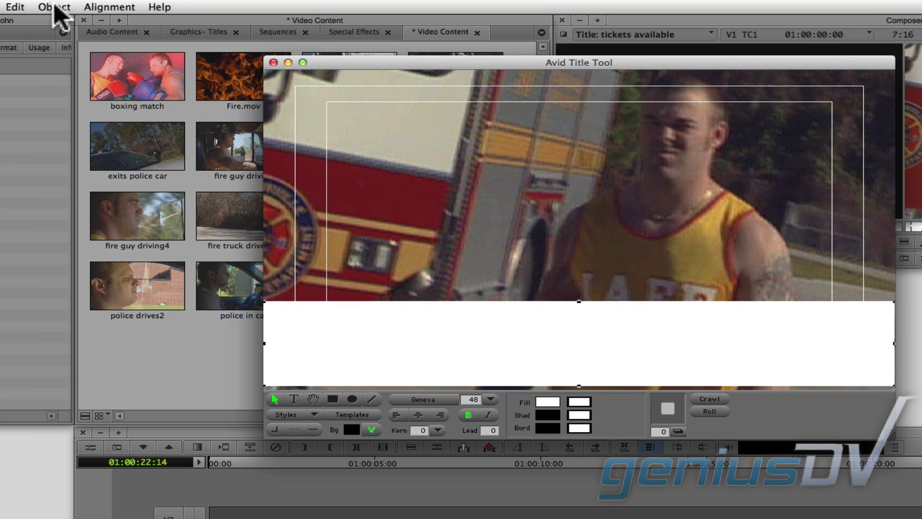
# - Send the white rectangle backward so 'Tickets Available' appears in front of it
pyautogui.click(55, 8)
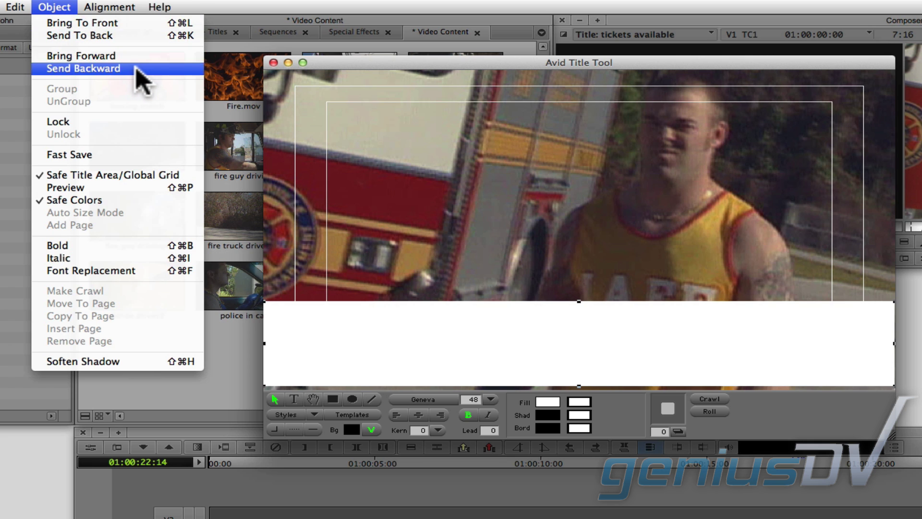
pyautogui.click(141, 78)
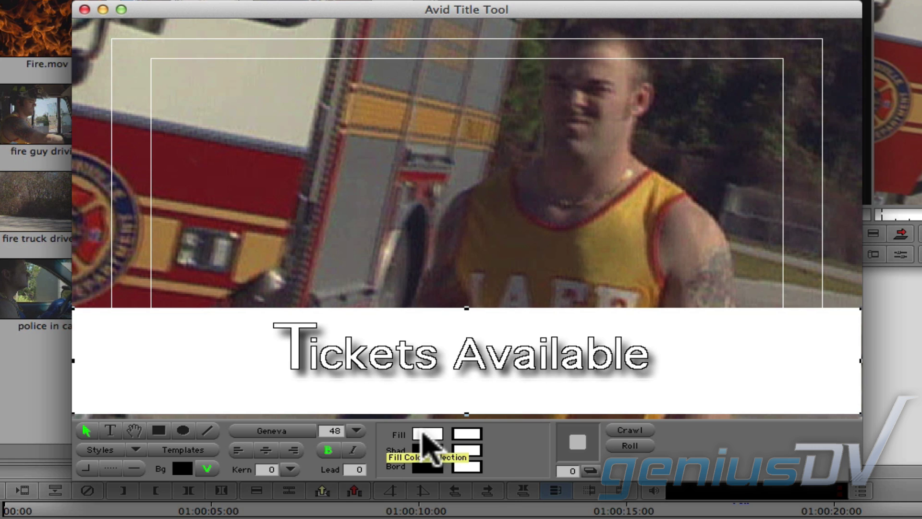
# - Fill the box with a blue gradient whose second color is dark red eyedropped from the fire truck
pyautogui.click(425, 434)
pyautogui.moveTo(430, 451); pyautogui.dragTo(256, 420)
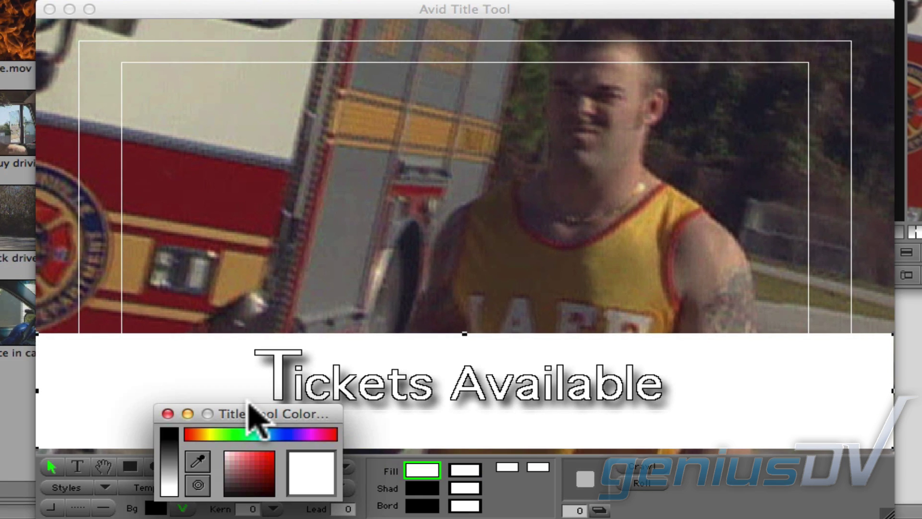
pyautogui.click(287, 432)
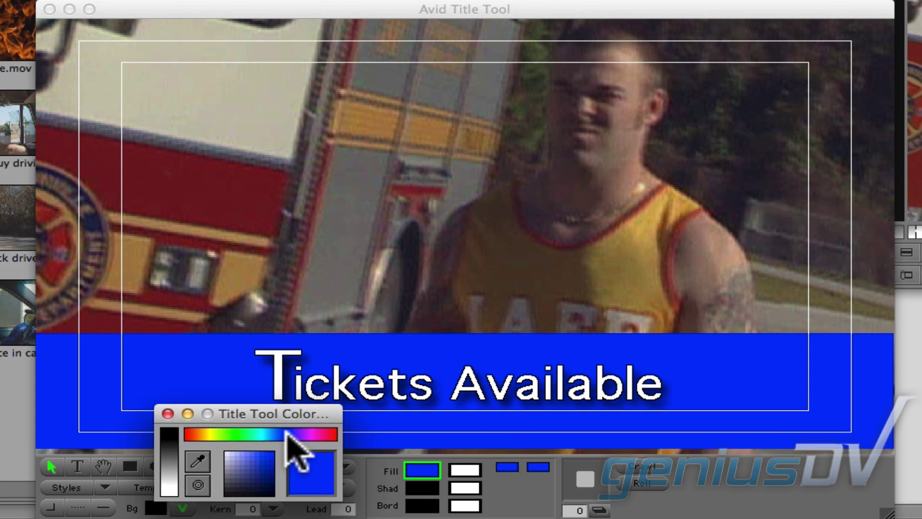
pyautogui.click(537, 467)
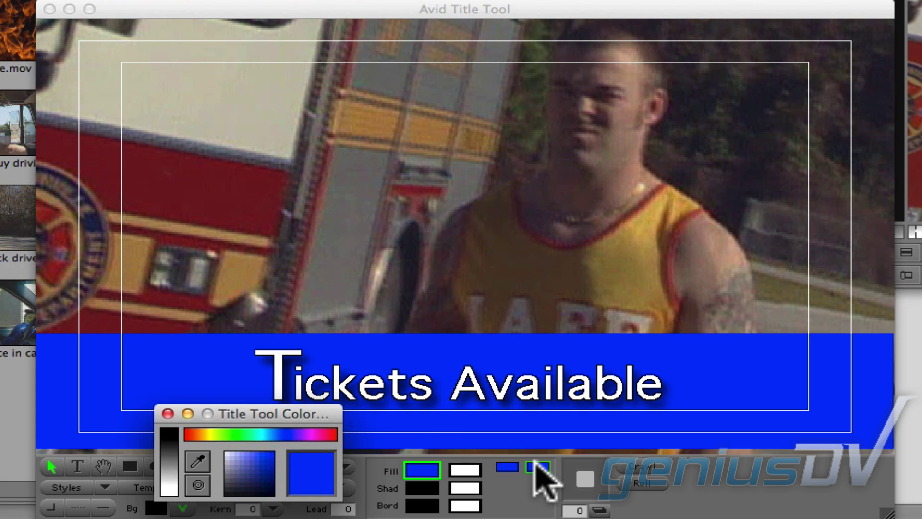
pyautogui.click(198, 461)
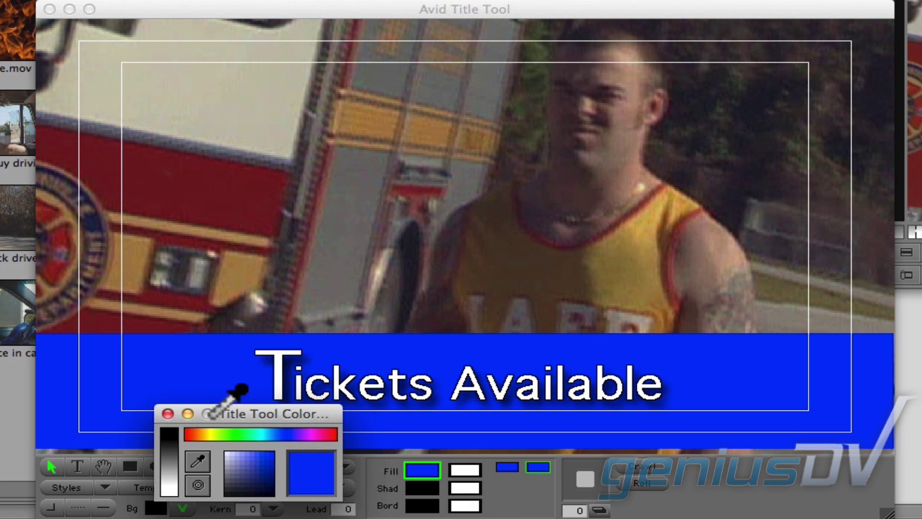
pyautogui.click(196, 184)
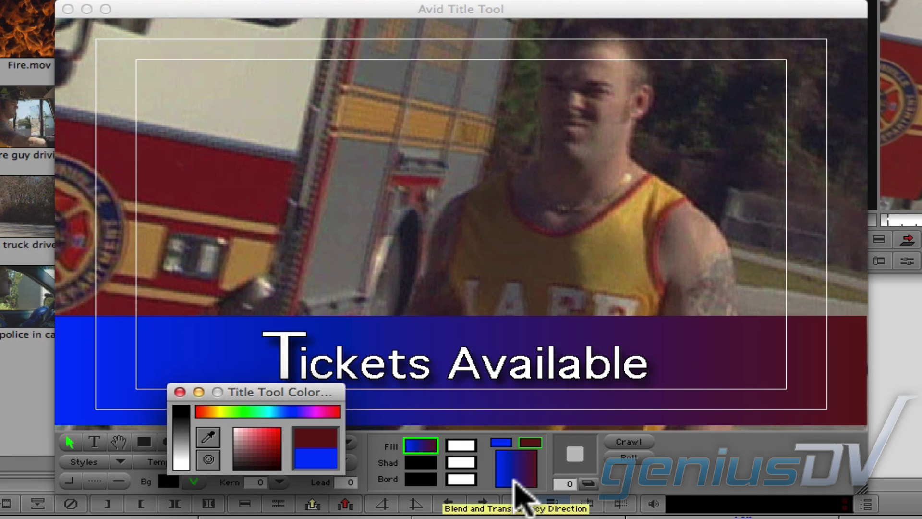
# - Set the blend direction to vertical, dark red at top and blue at bottom
pyautogui.click(517, 496)
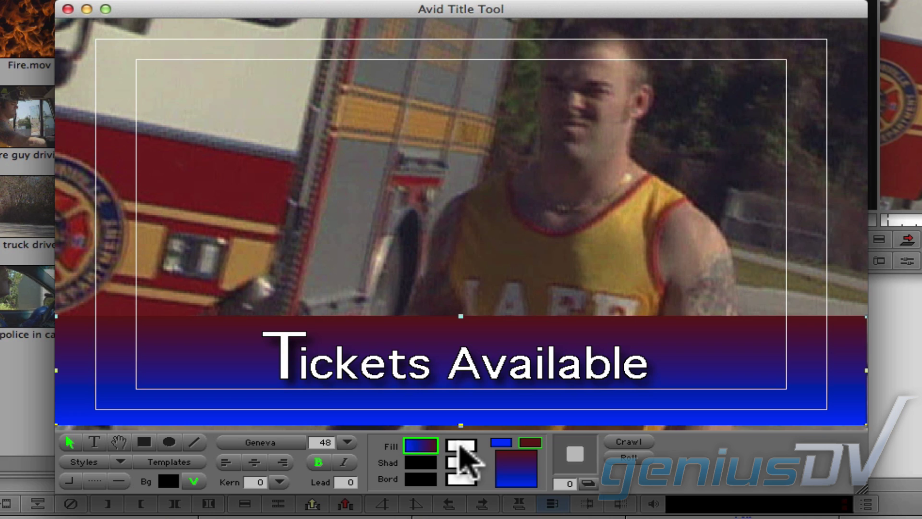
# - Set the fill transparency points to 0 and 100 with a vertical fade direction
pyautogui.click(461, 447)
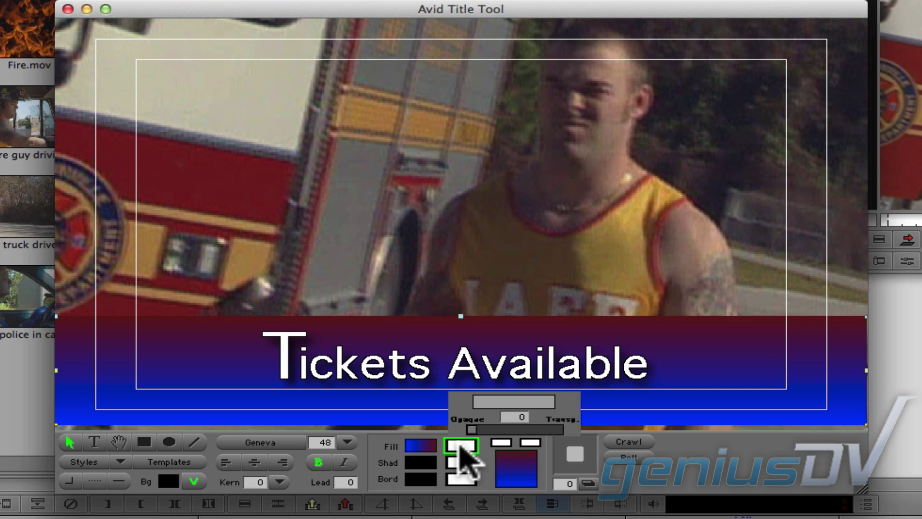
pyautogui.moveTo(472, 430); pyautogui.dragTo(512, 431)
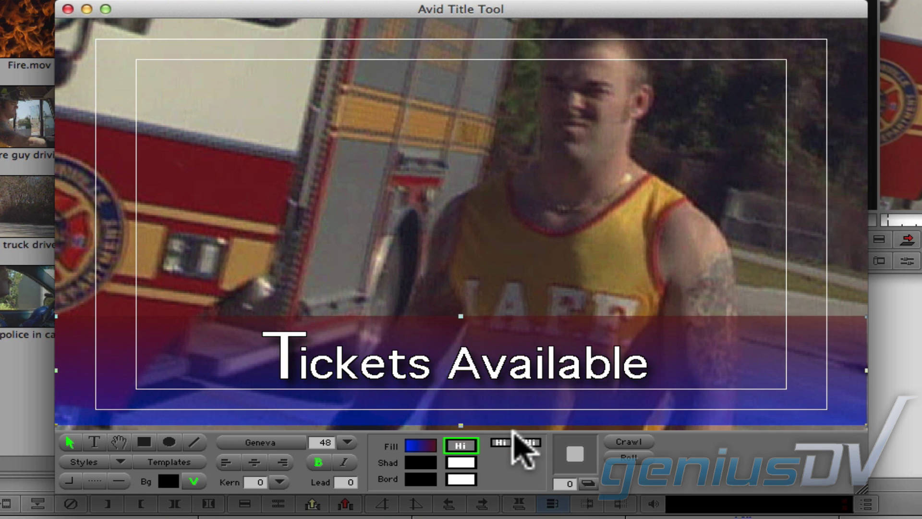
pyautogui.click(499, 442)
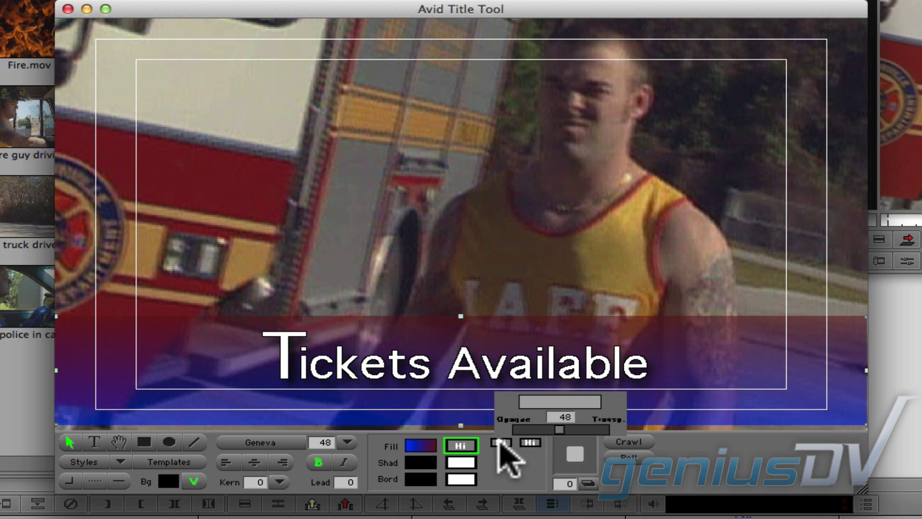
pyautogui.moveTo(499, 443); pyautogui.dragTo(513, 432)
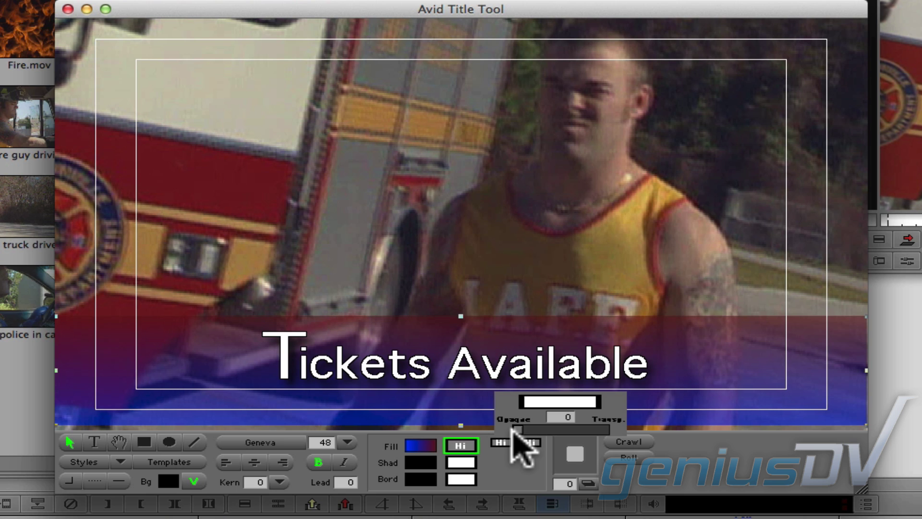
pyautogui.click(532, 442)
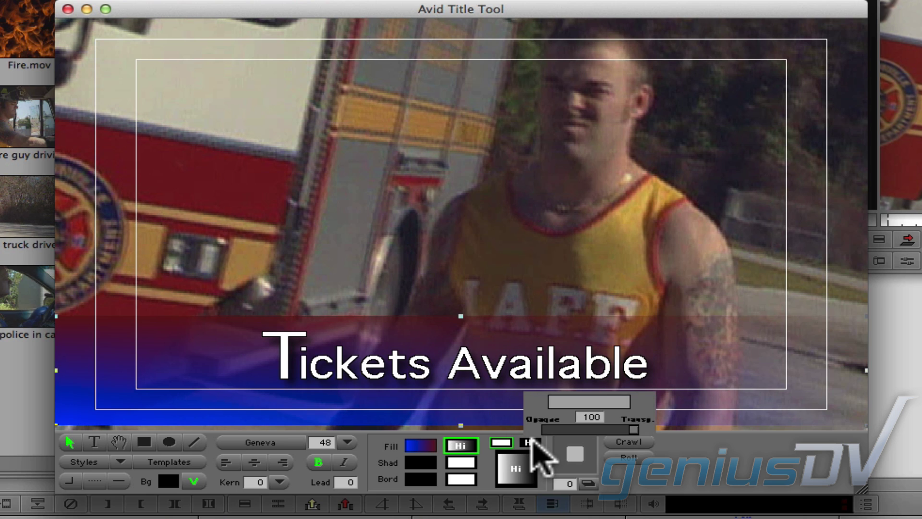
pyautogui.click(521, 445)
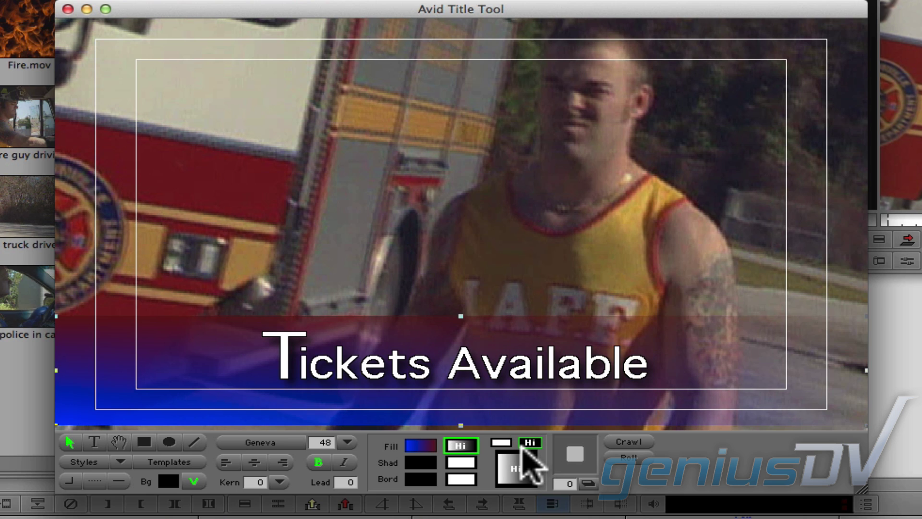
pyautogui.click(514, 482)
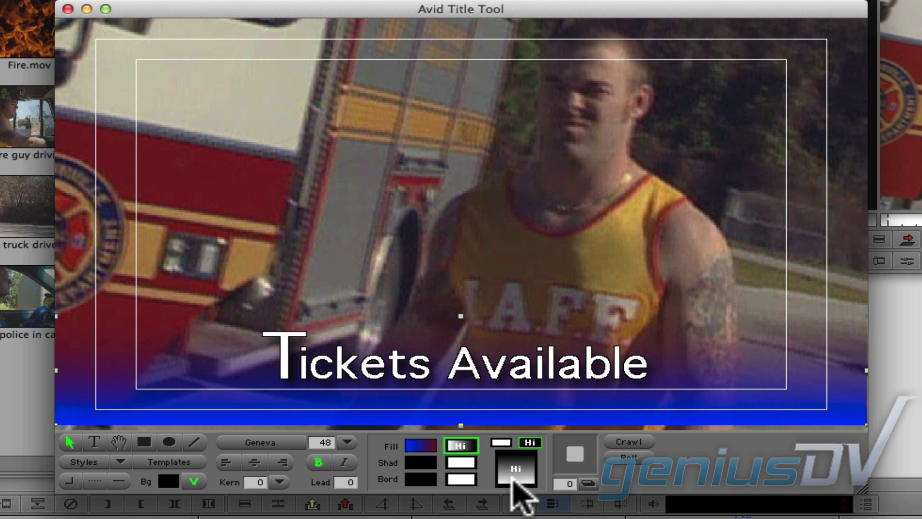
# - Nudge the gradient bar slightly lower, then close the Title Tool to get the save prompt
pyautogui.click(510, 431)
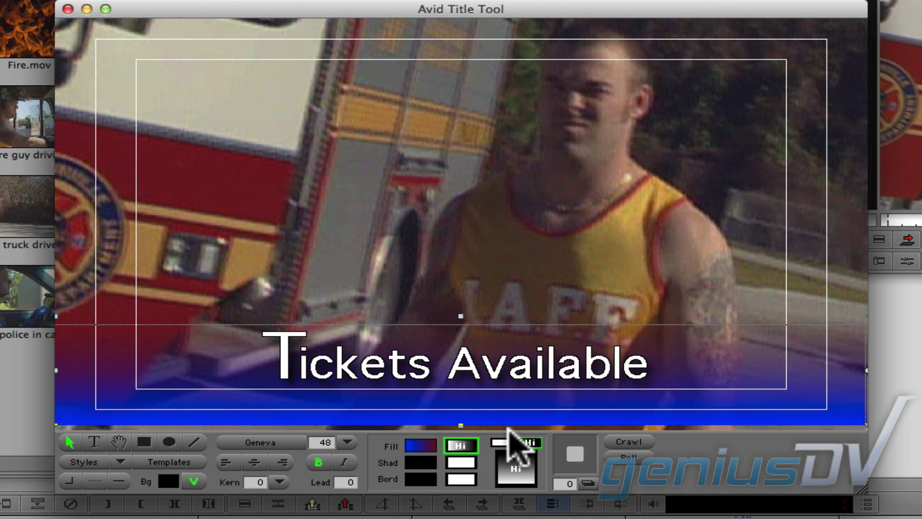
pyautogui.moveTo(509, 430); pyautogui.dragTo(509, 431)
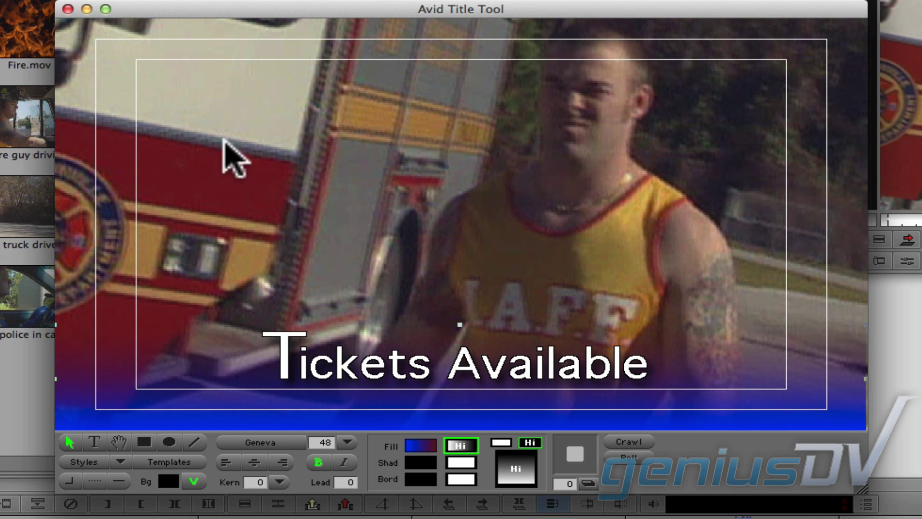
pyautogui.click(68, 9)
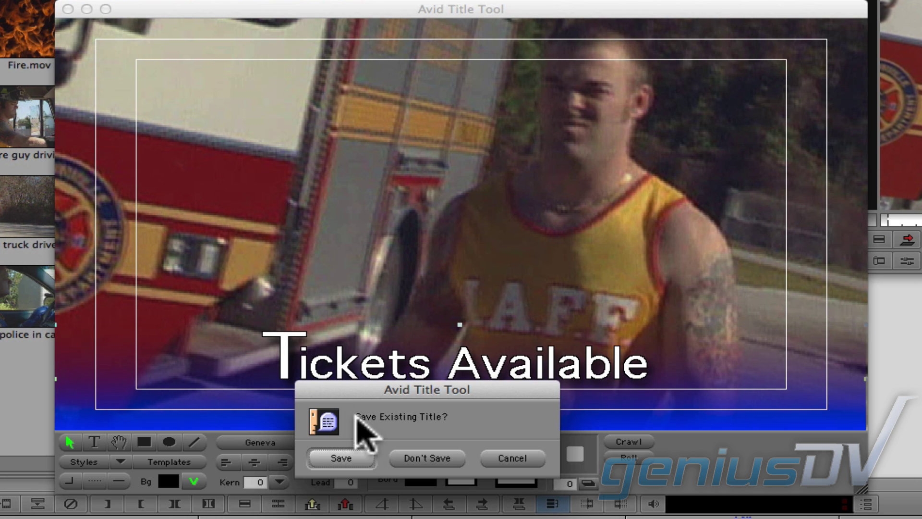
# - Save the title as 'Tickets Available' into the Graphics- Titles bin
pyautogui.click(365, 462)
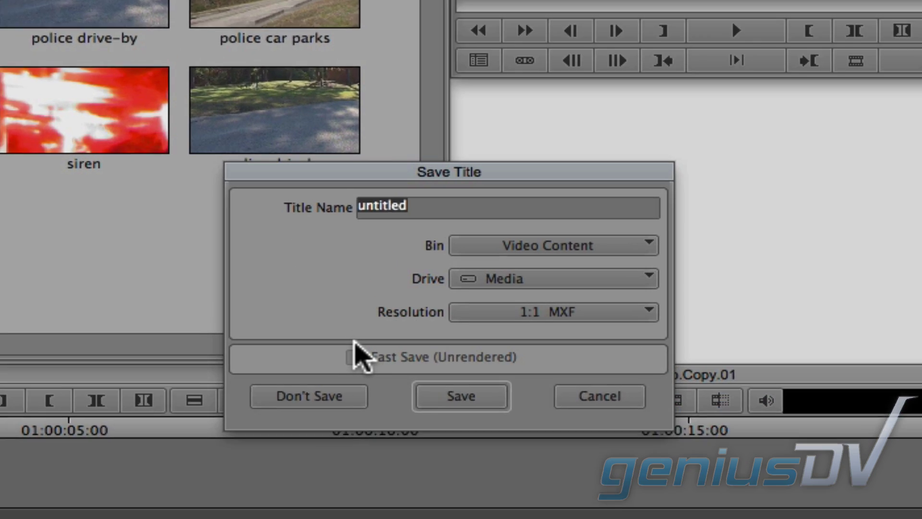
pyautogui.write('Tickets Avail')
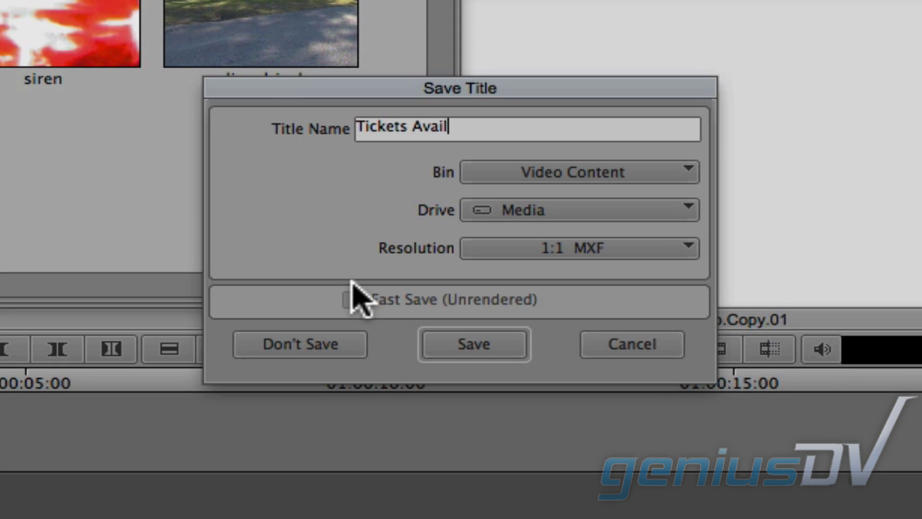
pyautogui.write('able')
pyautogui.click(478, 177)
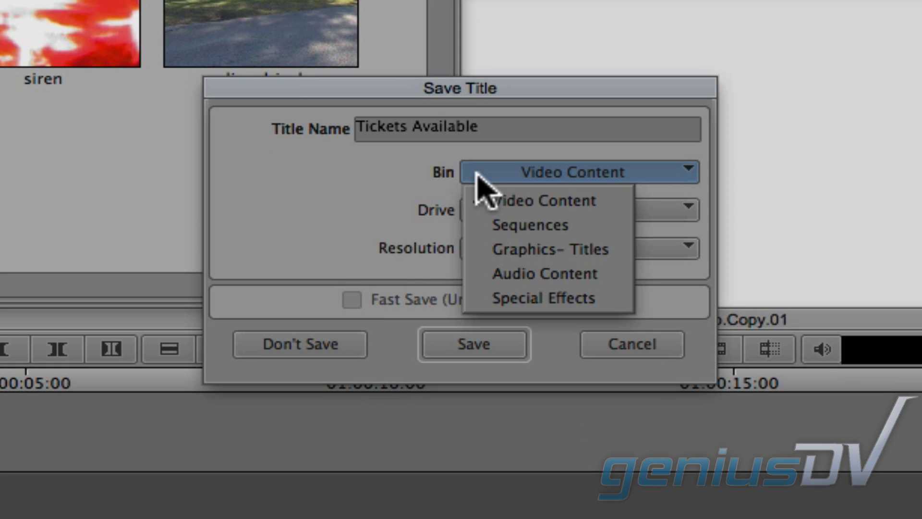
pyautogui.click(479, 252)
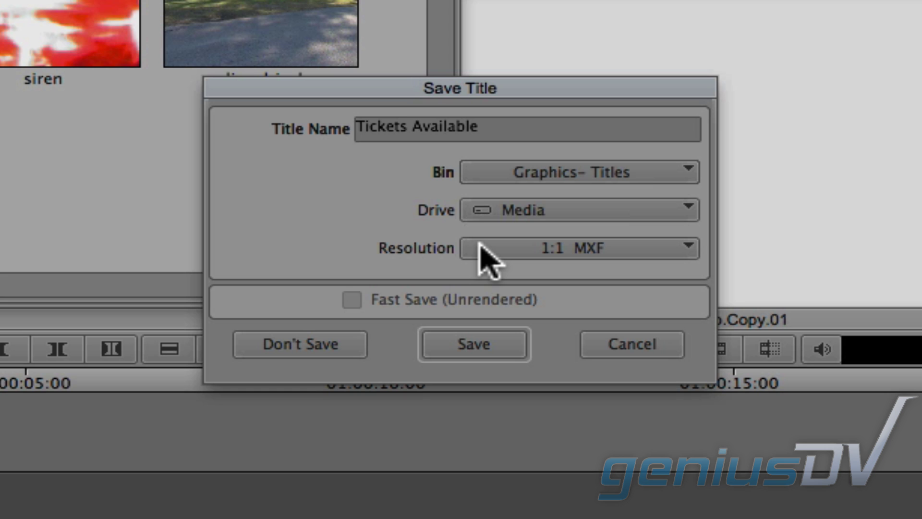
pyautogui.click(499, 347)
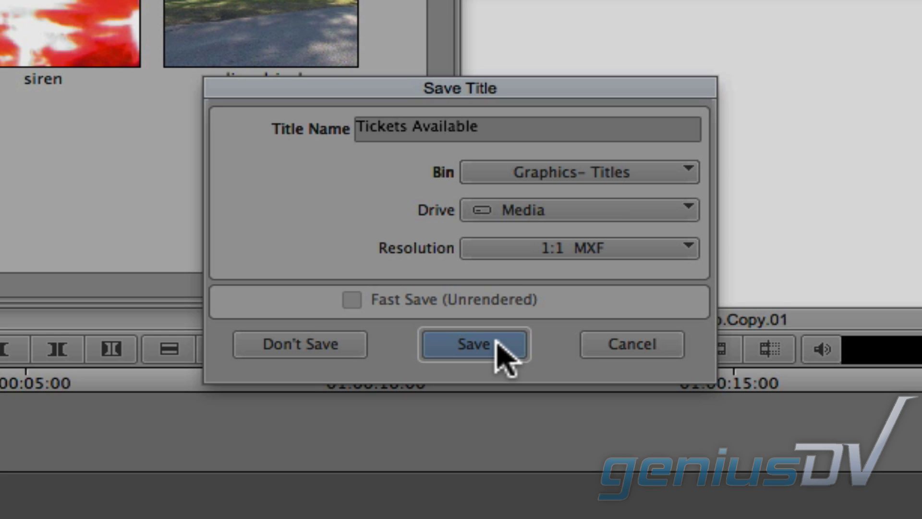